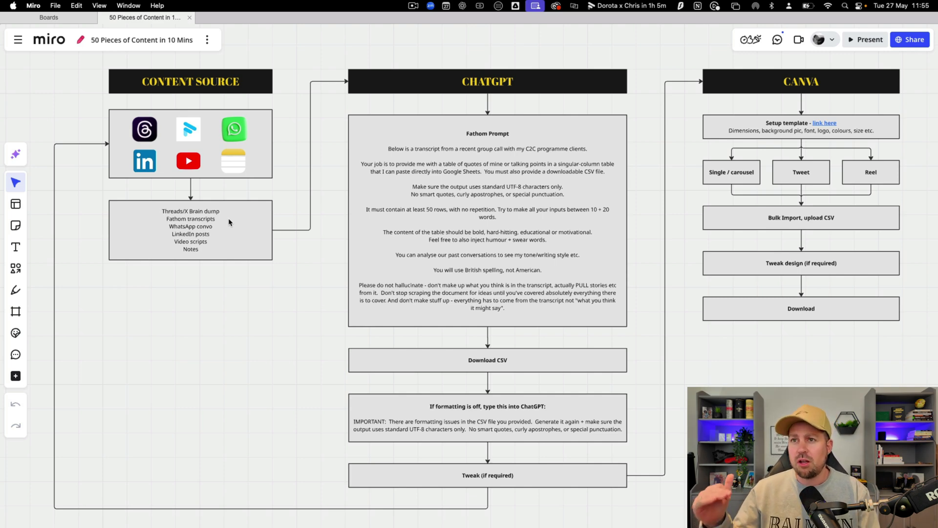
- Zoom into the Miro Content Source box listing brain dumps, Fathom transcripts, WhatsApp convos and more
scroll(229, 222, "up", 5)
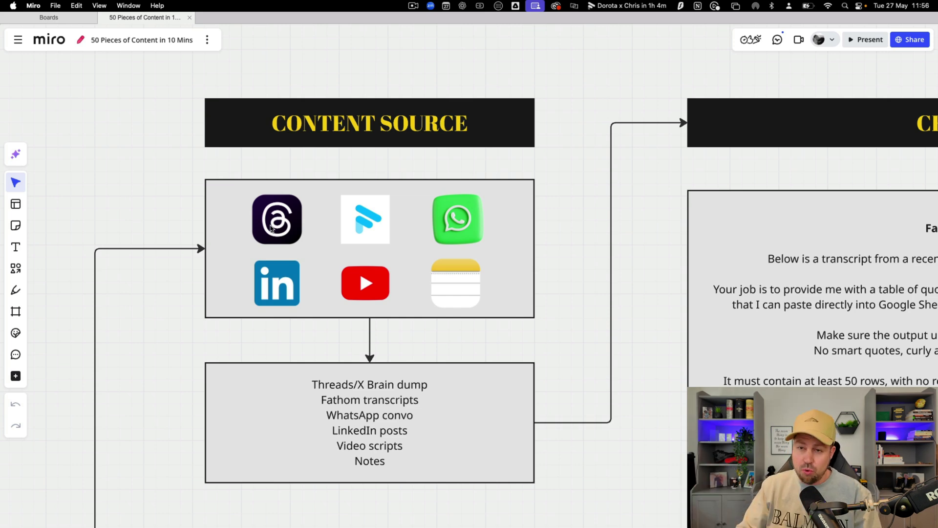
- Pan across the Miro board from the Fathom Prompt down to the Canva template and bulk CSV steps
scroll(341, 176, "right", 10)
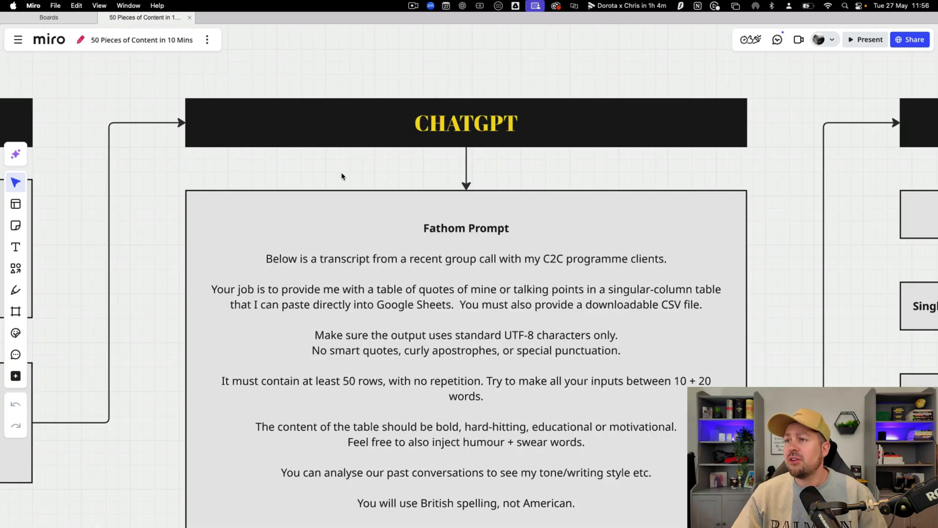
scroll(341, 176, "down", 5)
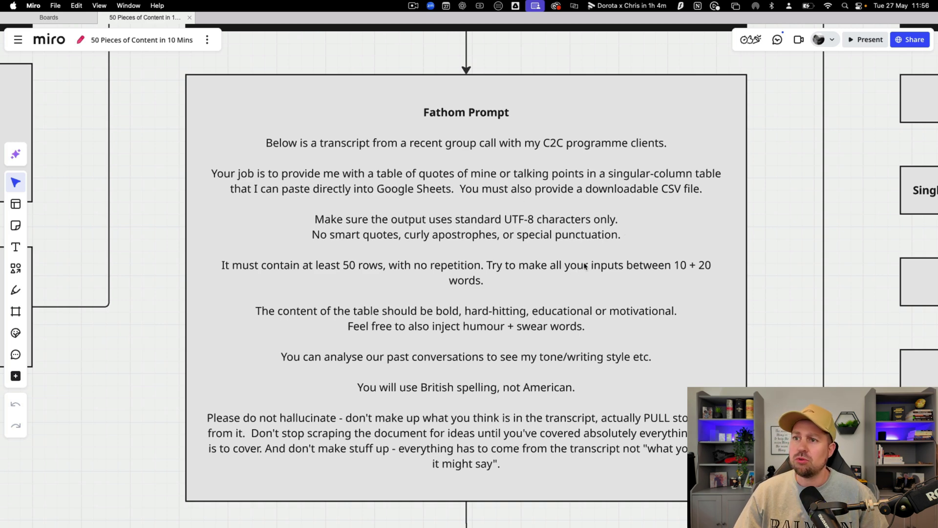
scroll(585, 265, "down", 2)
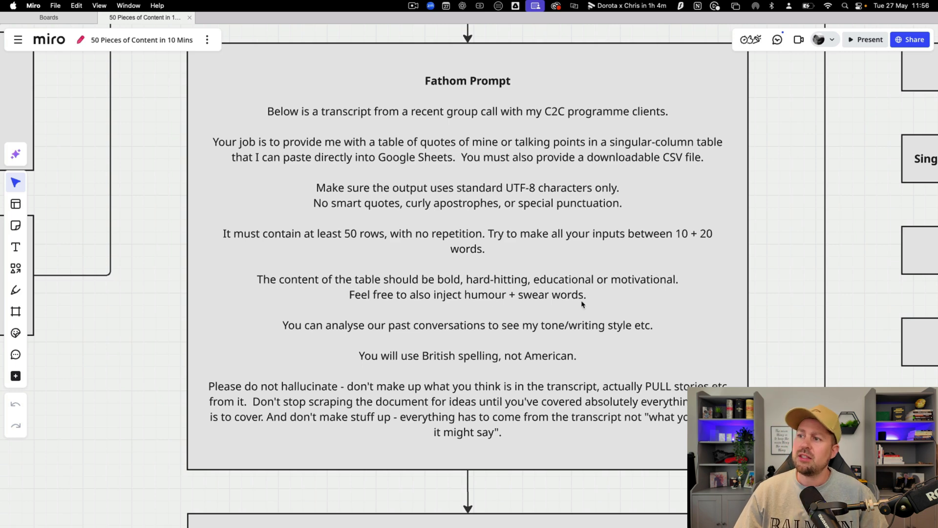
scroll(596, 305, "down", 5)
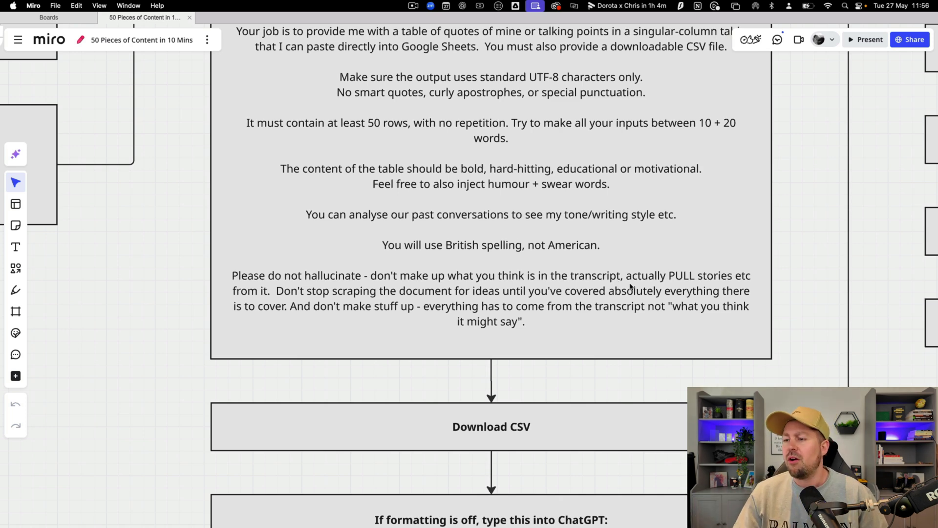
scroll(591, 266, "down", 4)
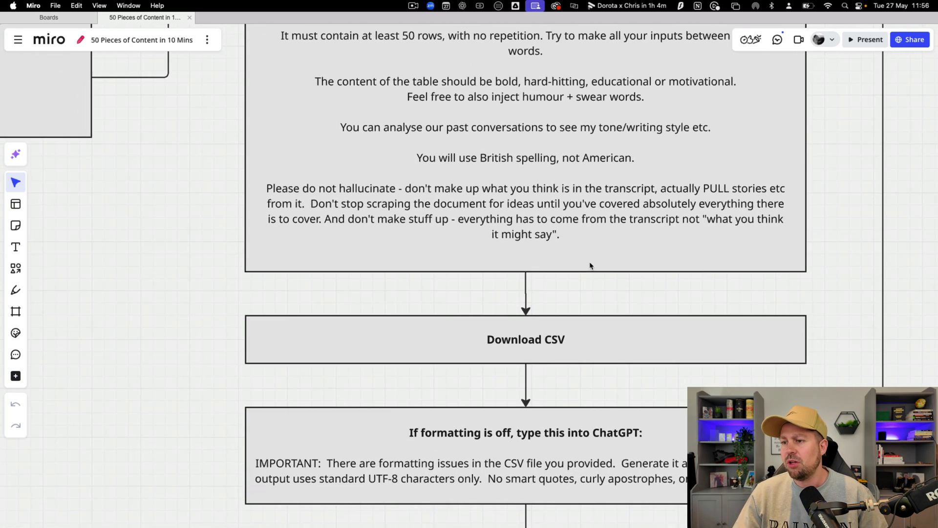
scroll(591, 265, "down", 3)
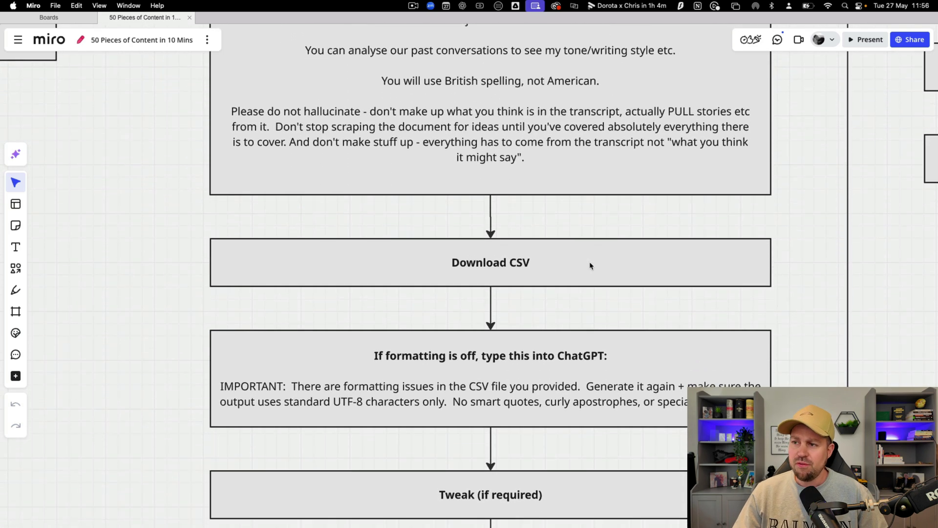
scroll(492, 413, "down", 4)
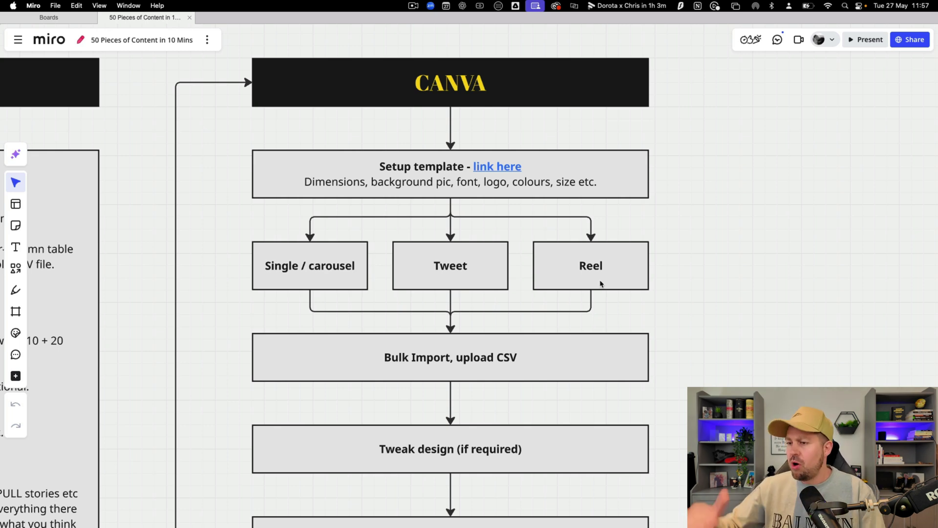
- Scroll down the Miro Canva column to the final Download step
scroll(601, 284, "down", 5)
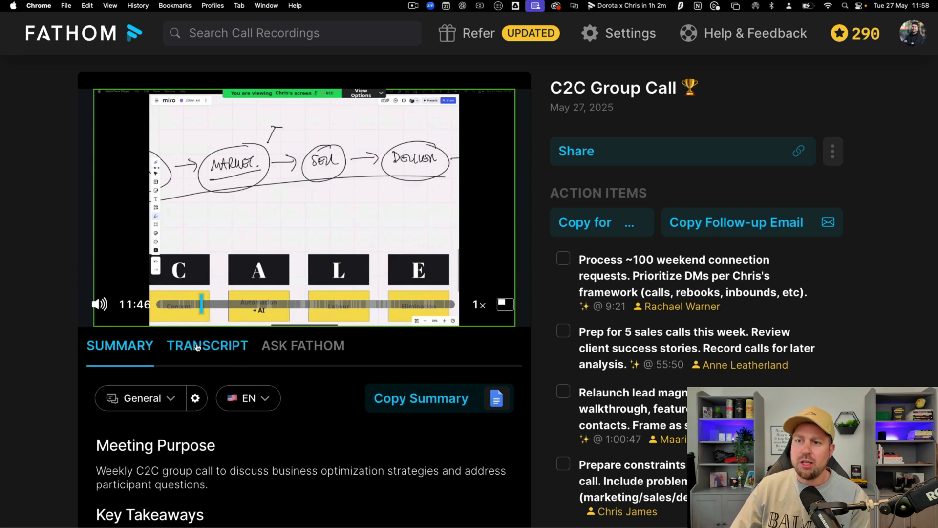
- Switch the C2C Group Call recording from its summary to the transcript view
left_click(171, 345)
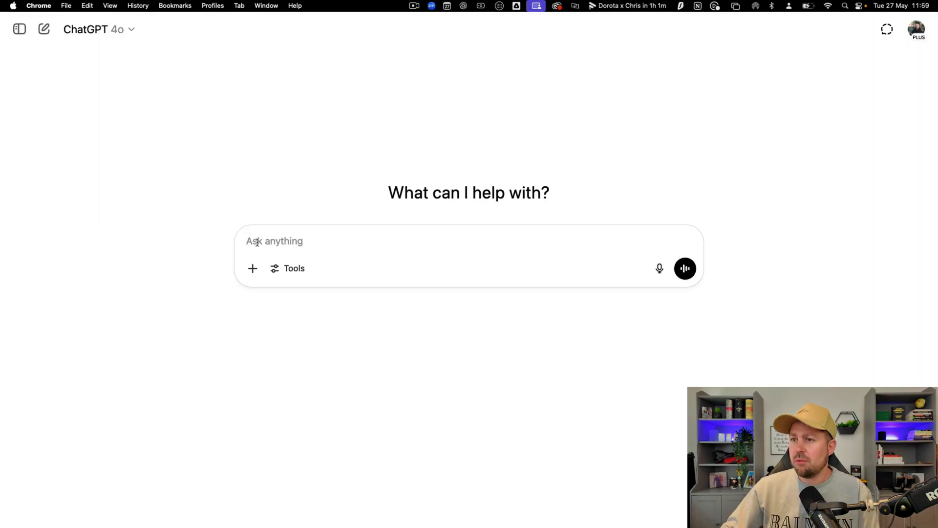
- Paste the call transcript into ChatGPT with the Fathom Prompt from Miro placed above it
key("super+v")
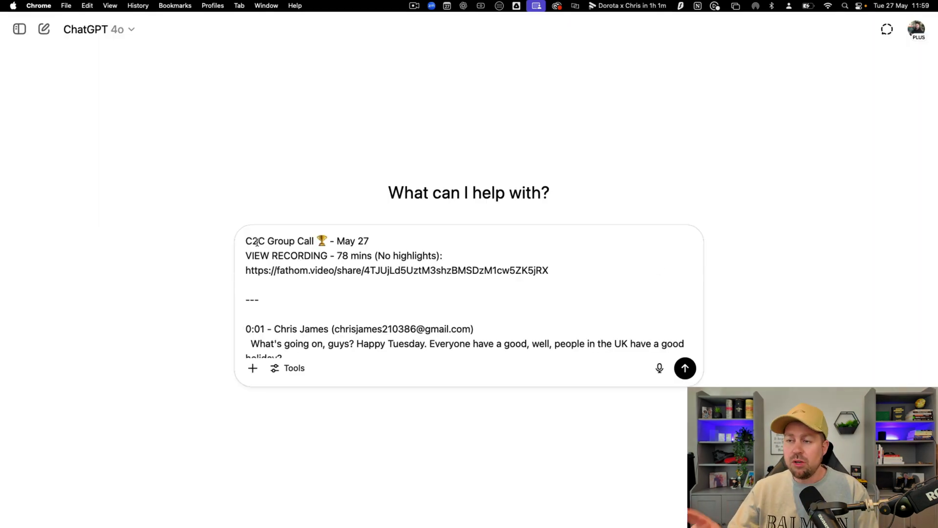
key("super+Tab")
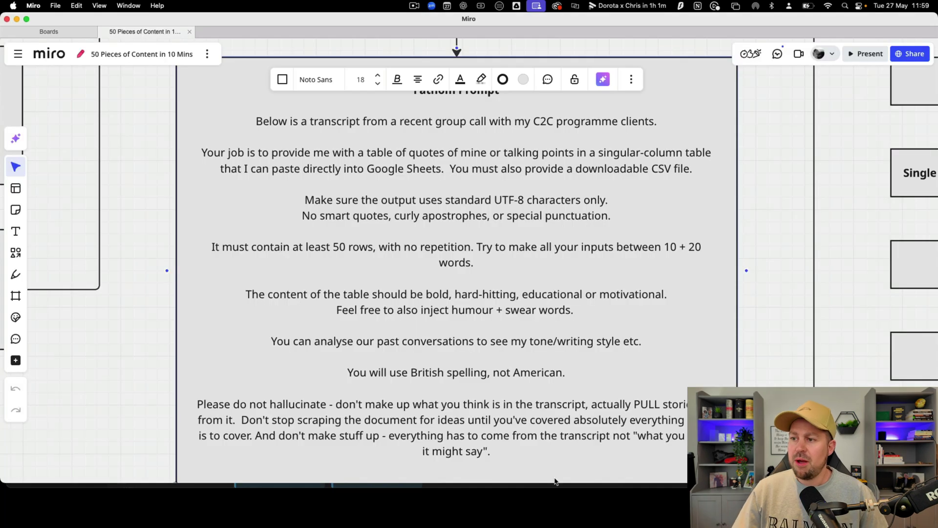
left_click(516, 450, "shift")
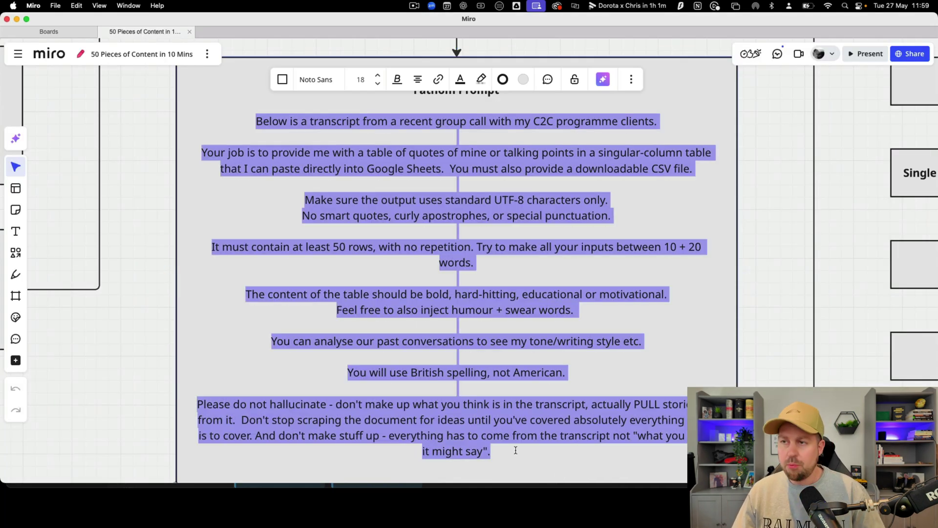
key("super+Tab")
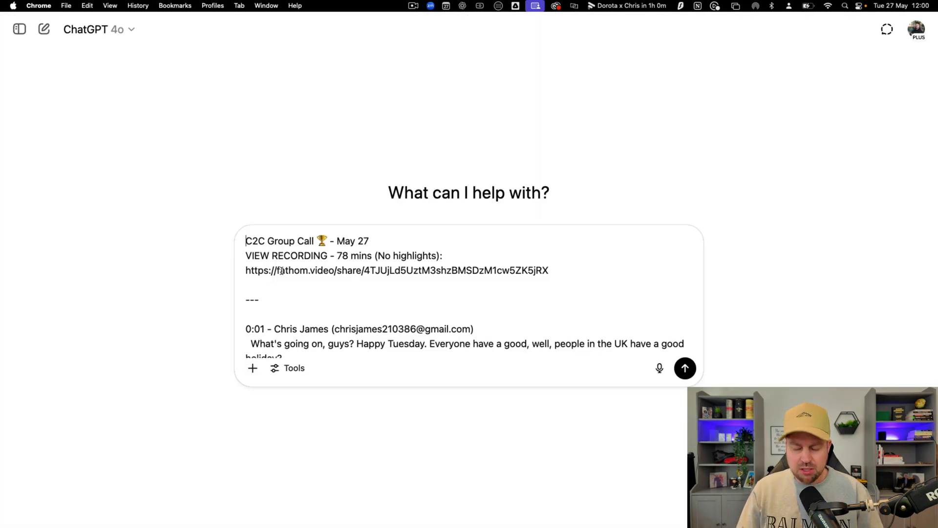
key("shift+Return")
key("shift+Return")
key("Up")
key("Up")
key("super+v")
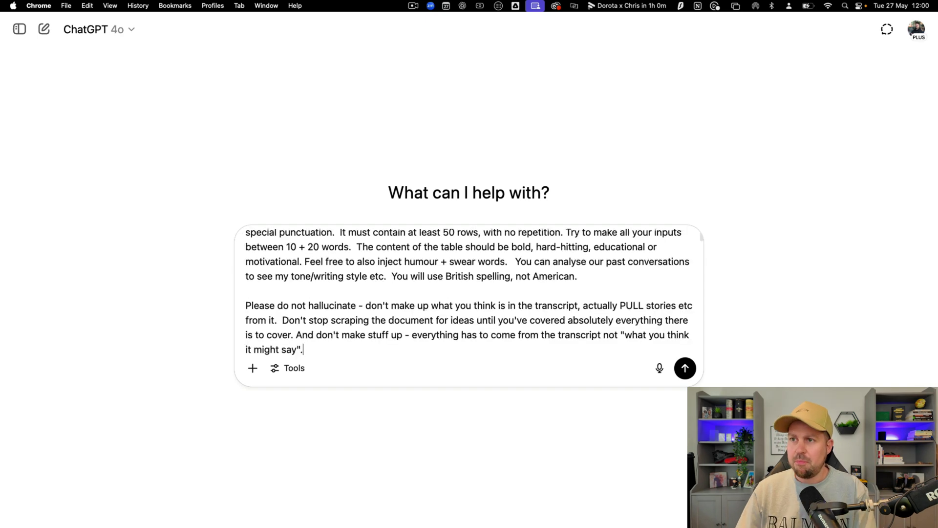
- Send the prompt and review the returned 50+ quote table with its C2C_Group_Call_Quotes_May27.csv link
left_click(685, 368)
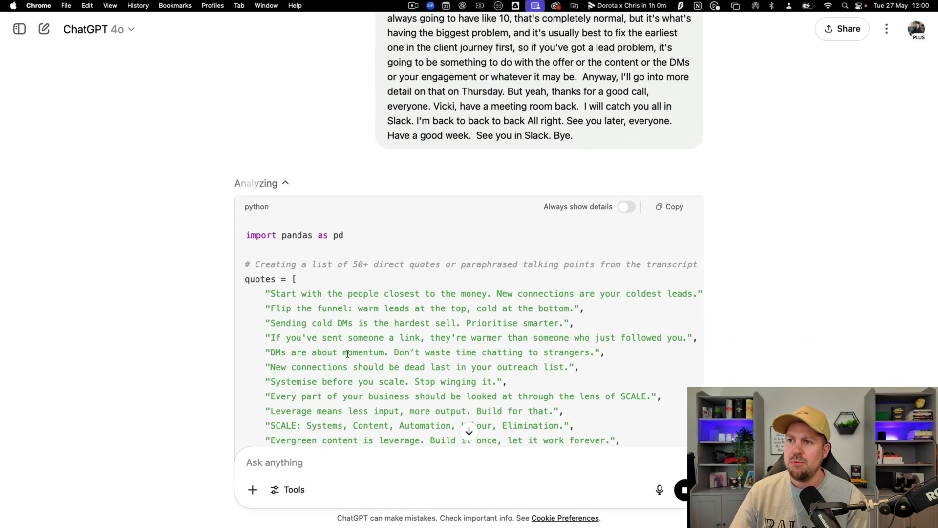
scroll(347, 353, "down", 3)
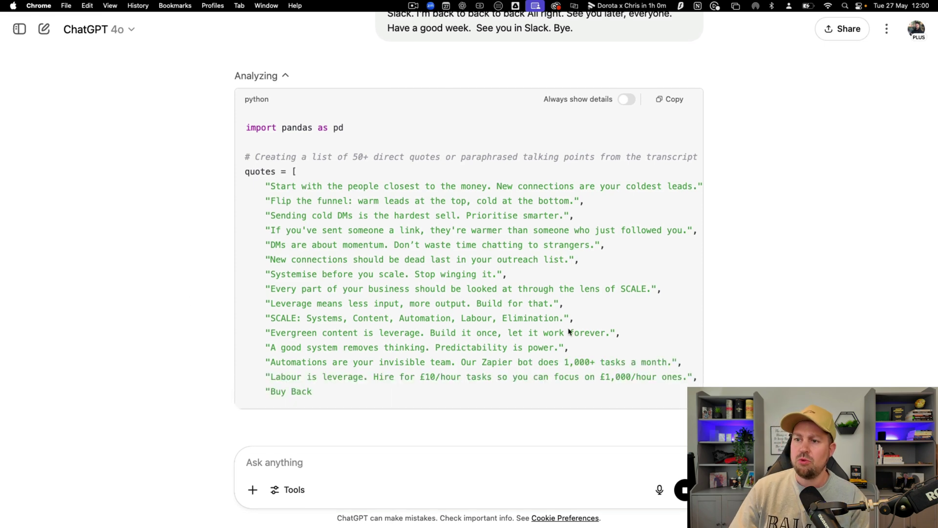
scroll(252, 316, "down", 10)
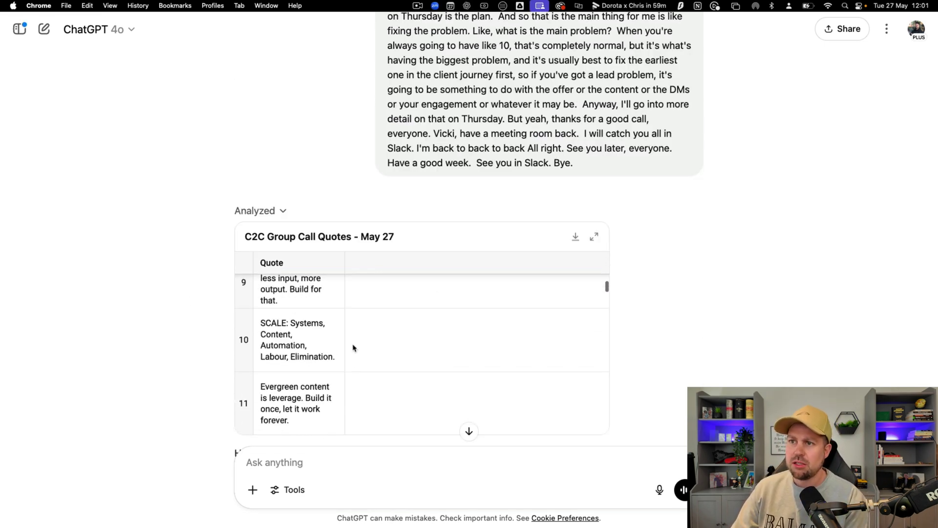
scroll(181, 287, "down", 3)
scroll(349, 307, "down", 10)
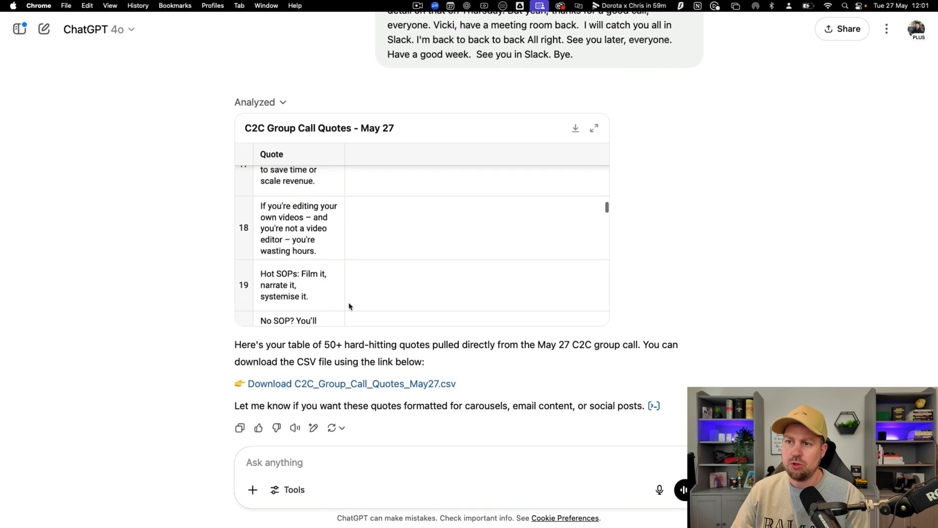
scroll(349, 306, "down", 20)
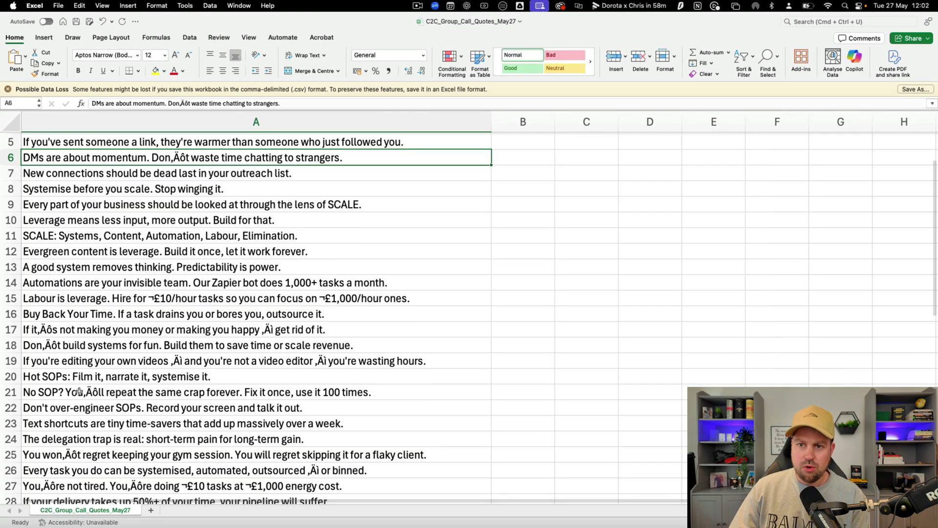
- Inspect the garbled apostrophes in cell A21 of the quotes CSV in Excel
double_click(105, 392)
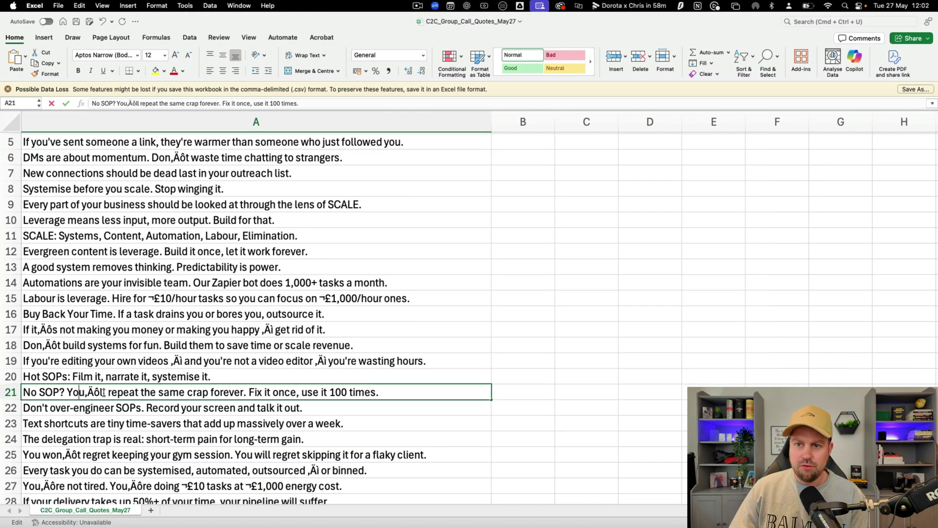
double_click(105, 392)
left_click(105, 393)
left_click(141, 411)
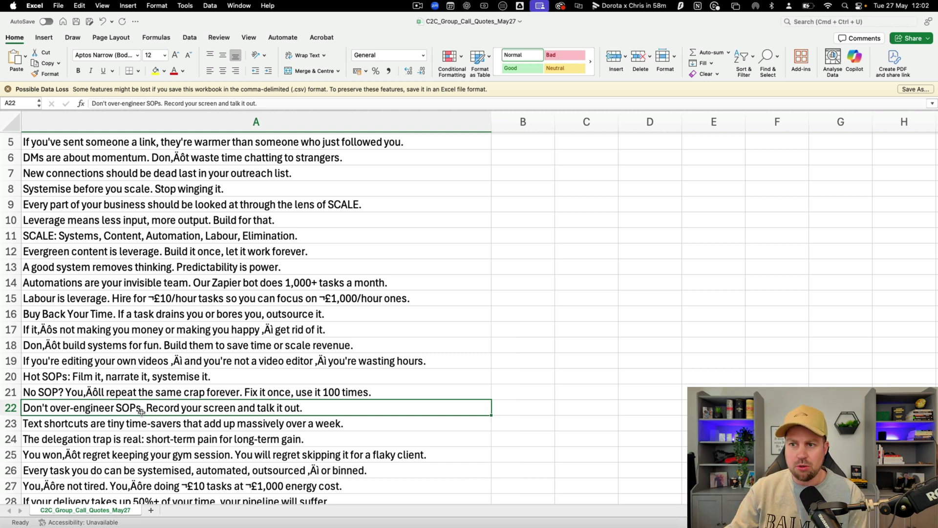
- Paste the UTF-8 fix prompt from Miro into ChatGPT and send it for a clean CSV
key("super+Tab")
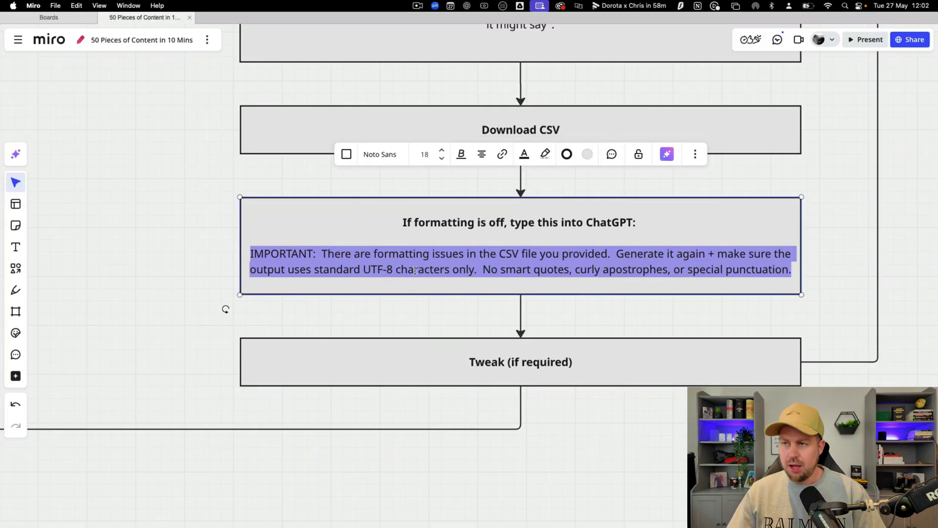
key("super+Tab")
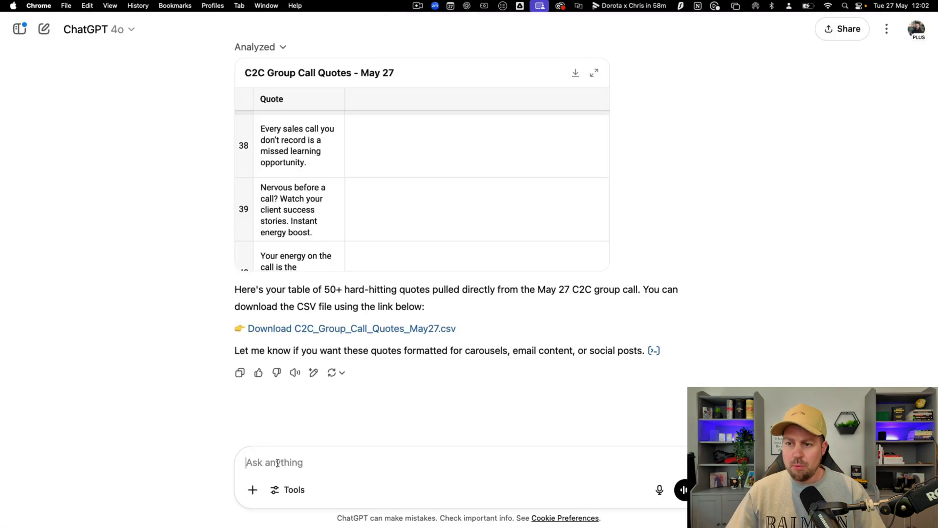
type("IMPORTANT:  There are formatting issues in the CSV file you provided.  Generate it again + make sure the output uses standard UTF-8 characters only.  No smart quotes, curly apostrophes, or special punctuation.")
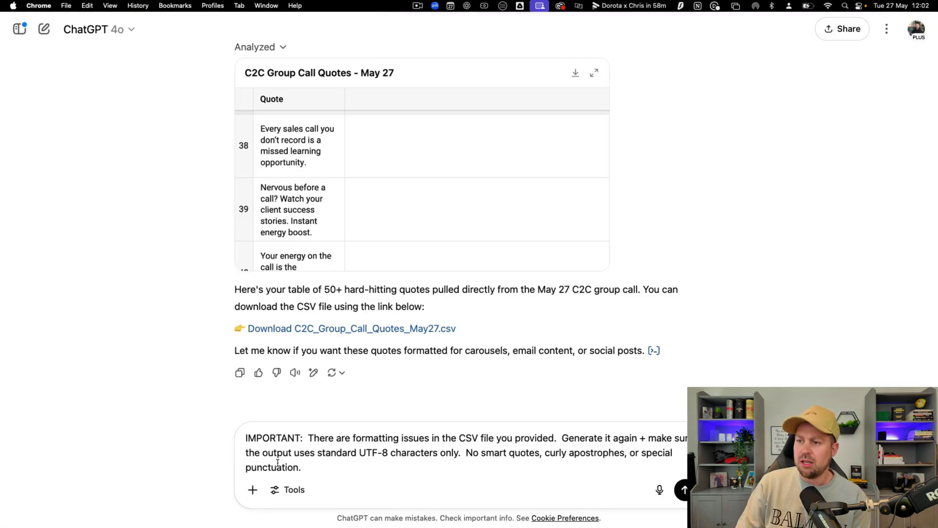
key("Return")
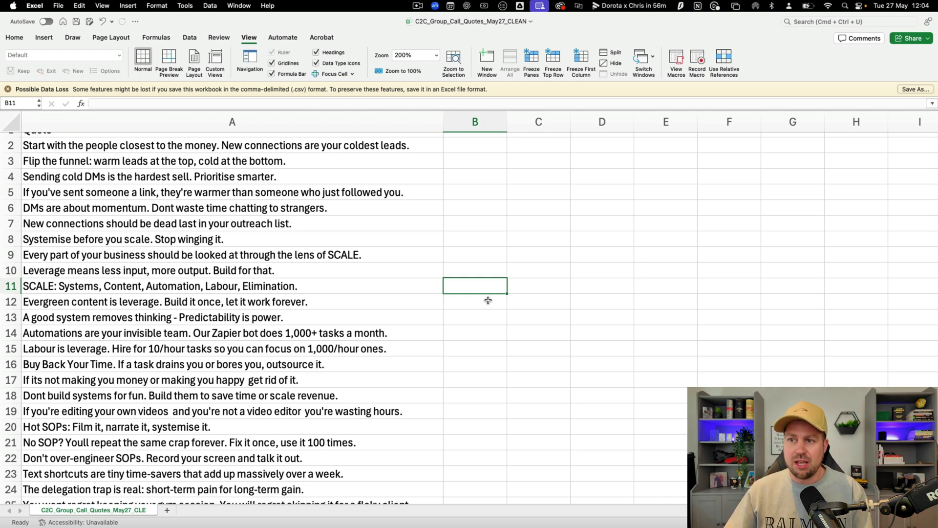
- Open the shared C2C Bulk Upload Templates design from the Miro link in the Canva editor
key("super+Tab")
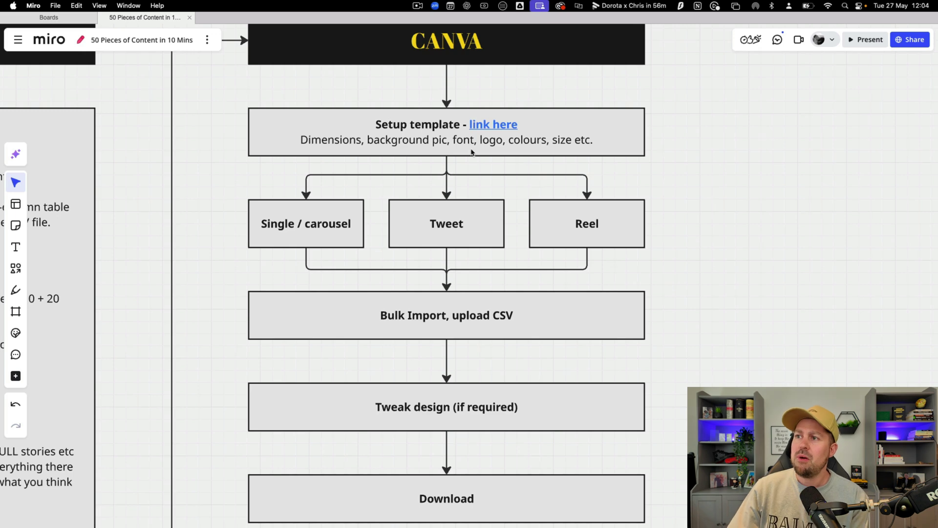
left_click(503, 127)
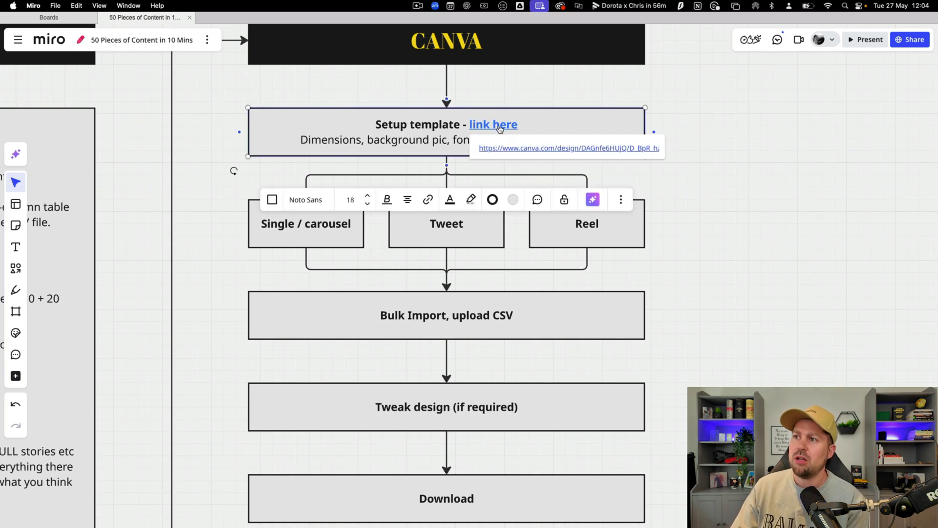
left_click(528, 152)
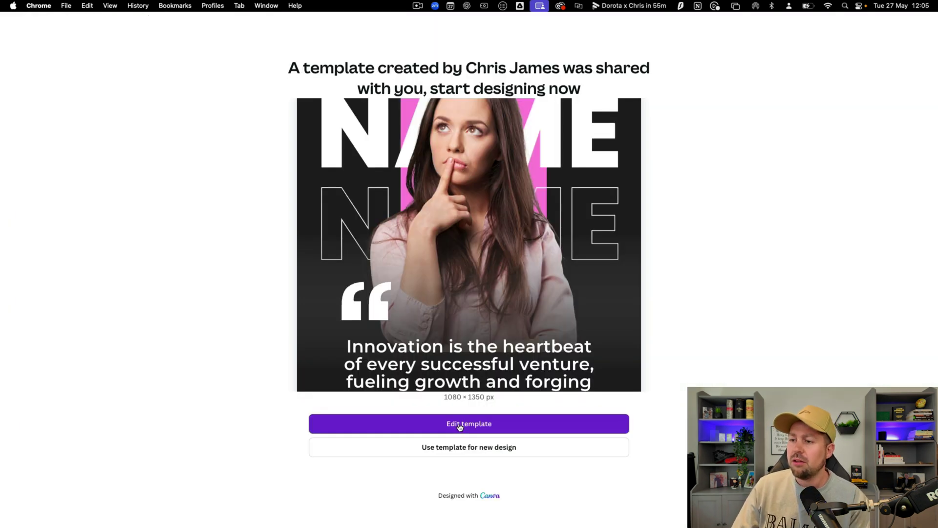
left_click(460, 425)
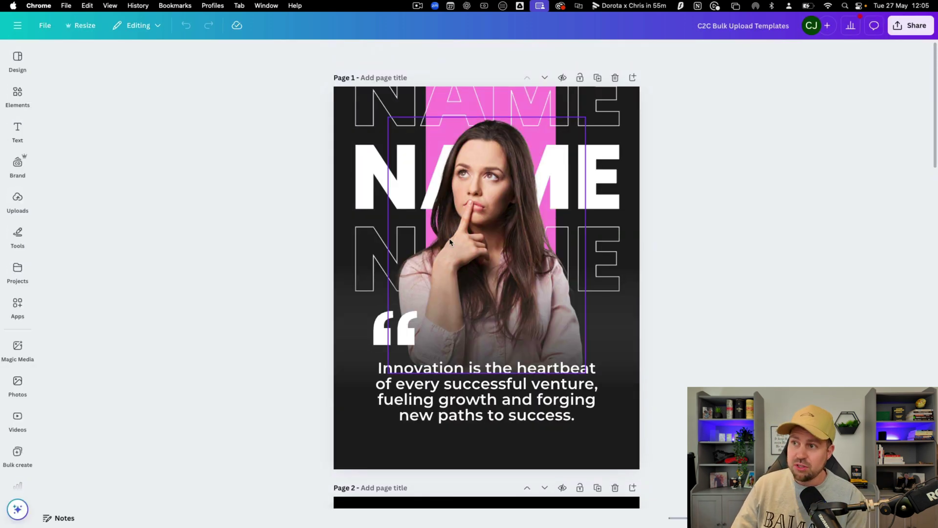
- Delete the NAME poster page and the pink photo page from the template
scroll(495, 225, "down", 10)
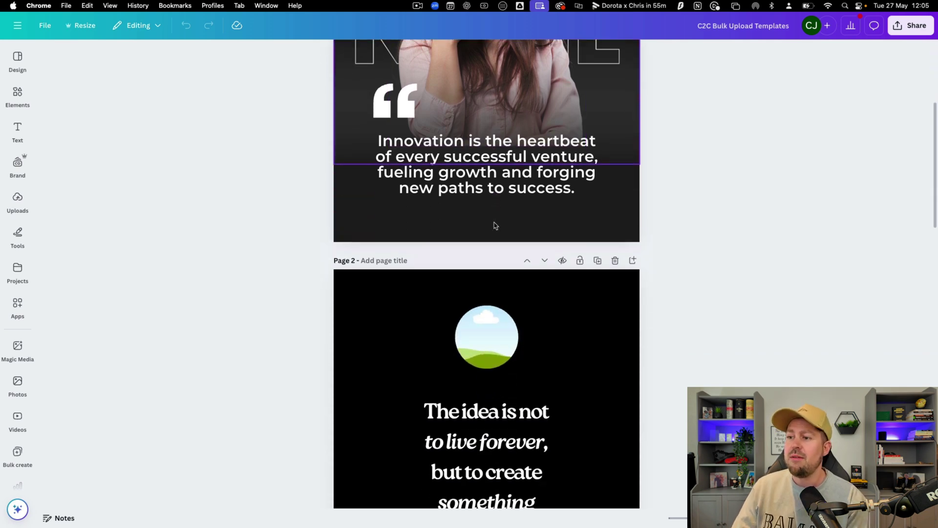
scroll(478, 198, "down", 10)
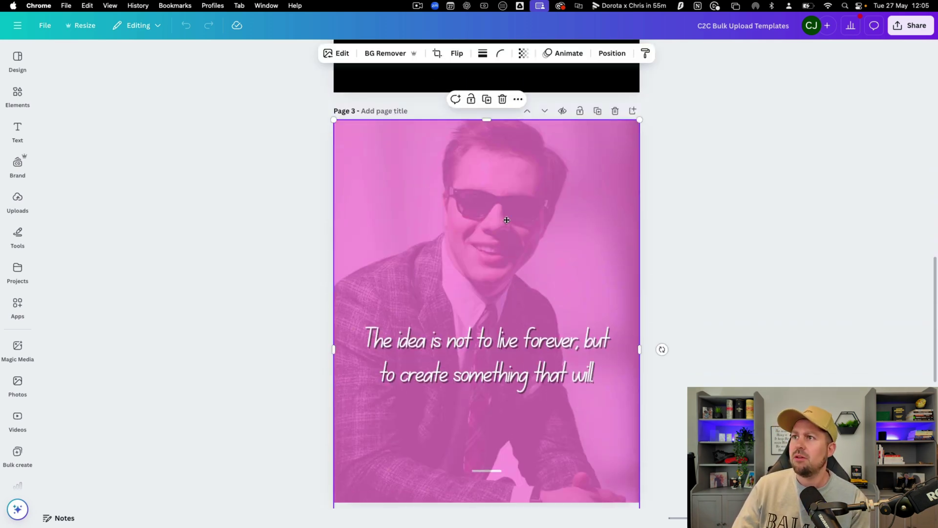
double_click(501, 224)
left_click(721, 189)
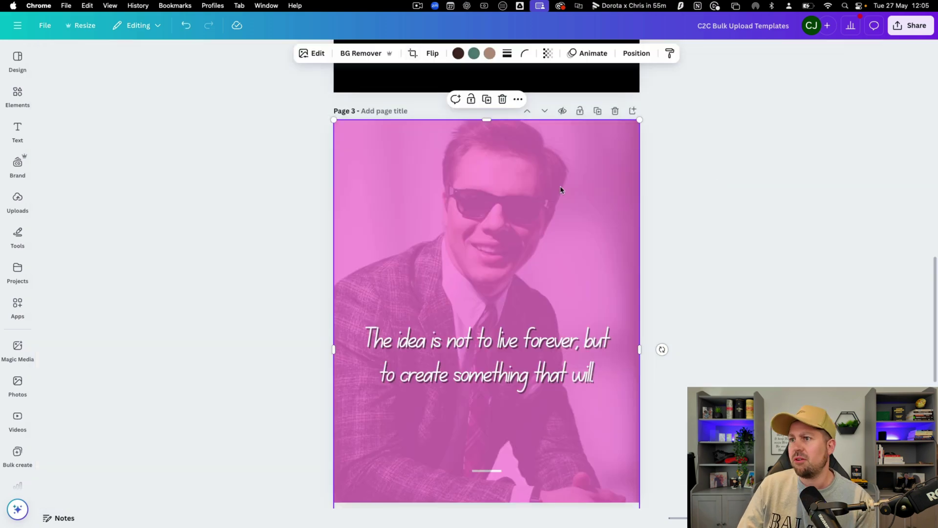
scroll(661, 111, "down", 8)
scroll(681, 189, "up", 15)
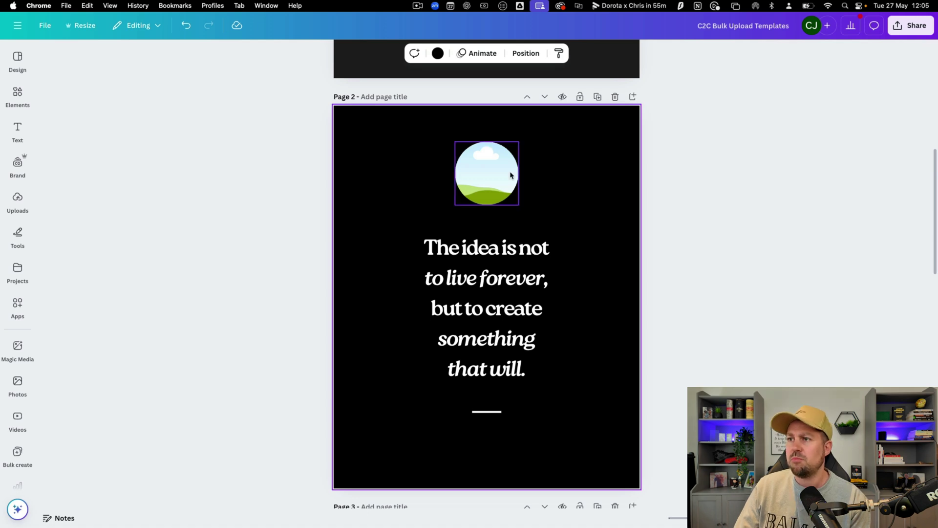
scroll(641, 153, "up", 8)
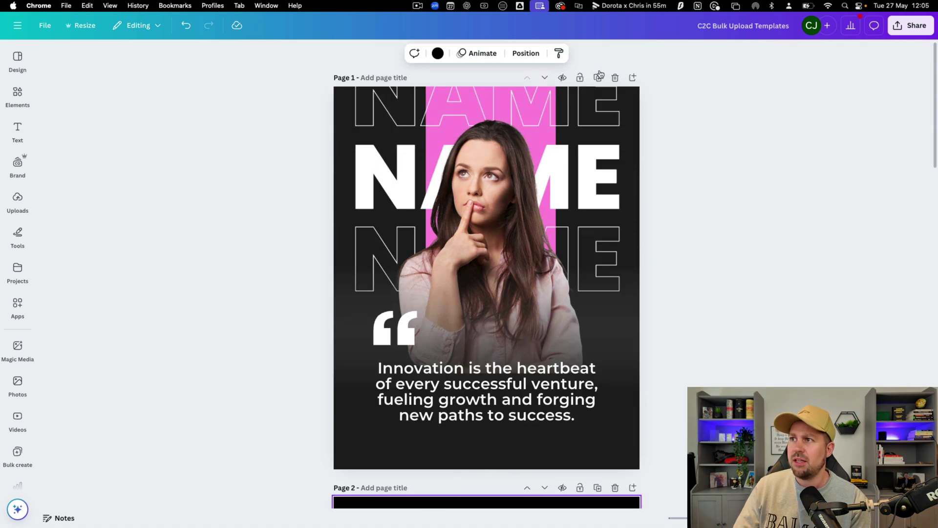
left_click(616, 78)
scroll(652, 287, "down", 4)
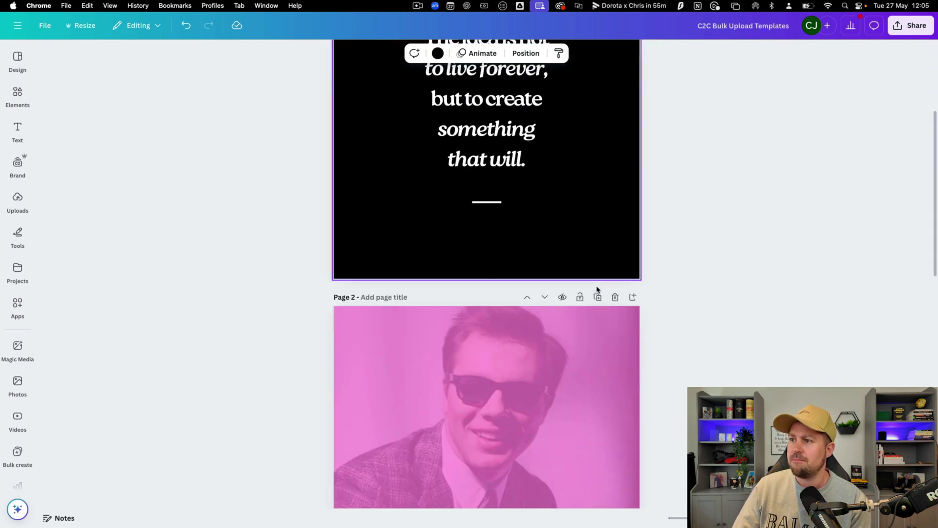
left_click(615, 298)
- Delete the last extra page and set the quote text in Montserrat
left_click(615, 256)
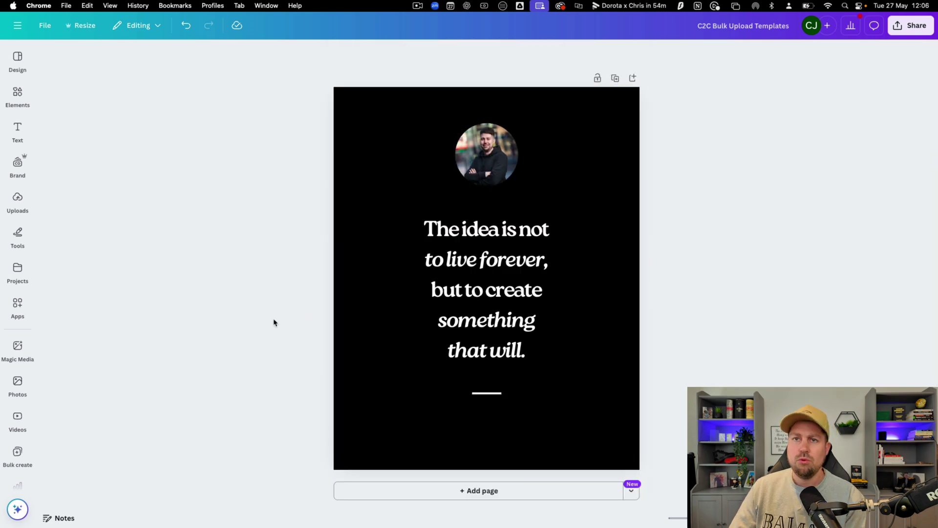
left_click(522, 277)
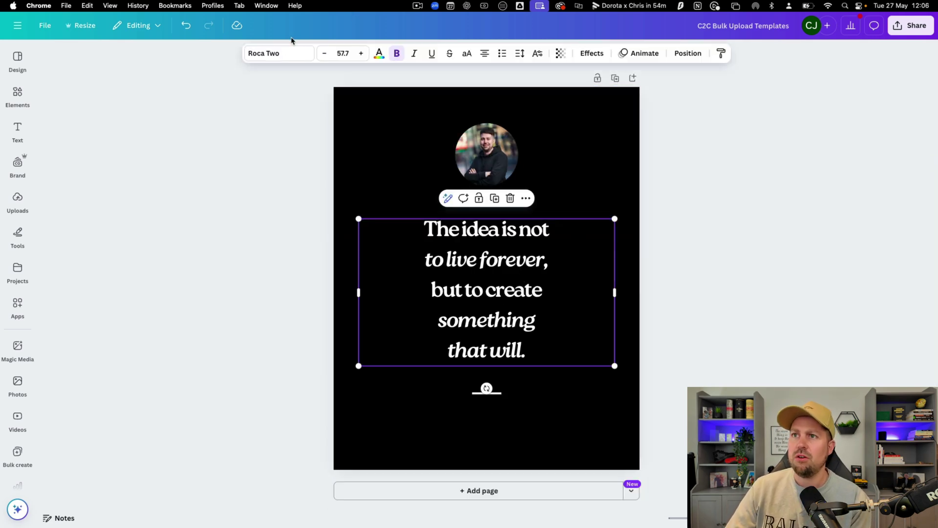
left_click(272, 54)
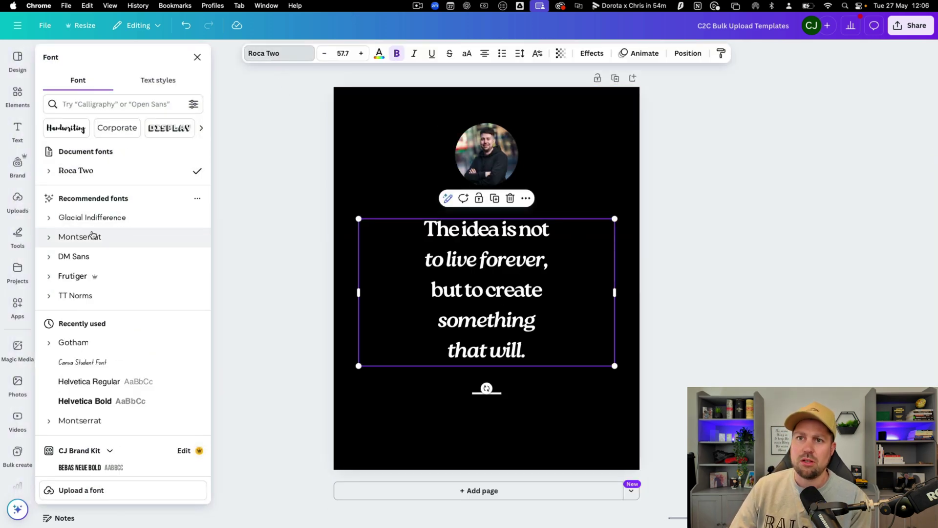
left_click(93, 236)
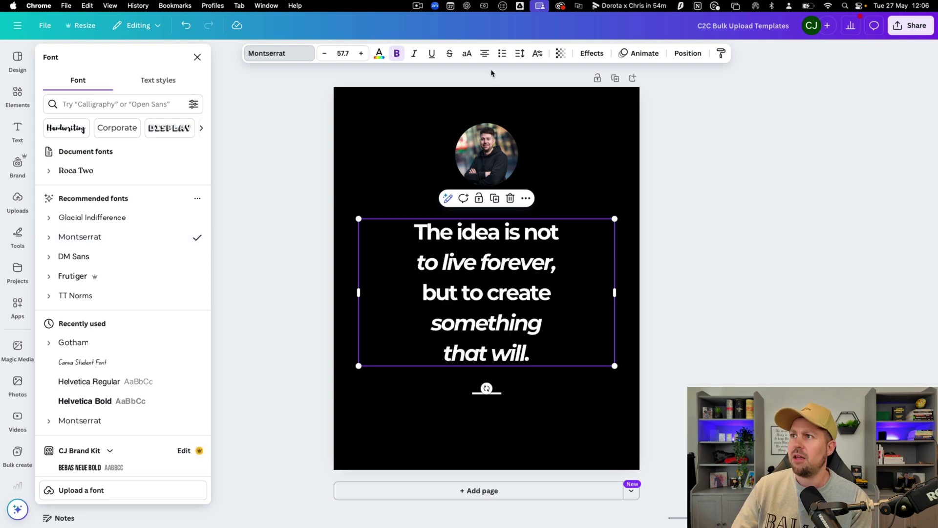
- Tighten the quote's line spacing to about 1.25 or lower
left_click(519, 53)
left_click_drag(503, 128, 491, 128)
left_click(697, 218)
left_click(697, 217)
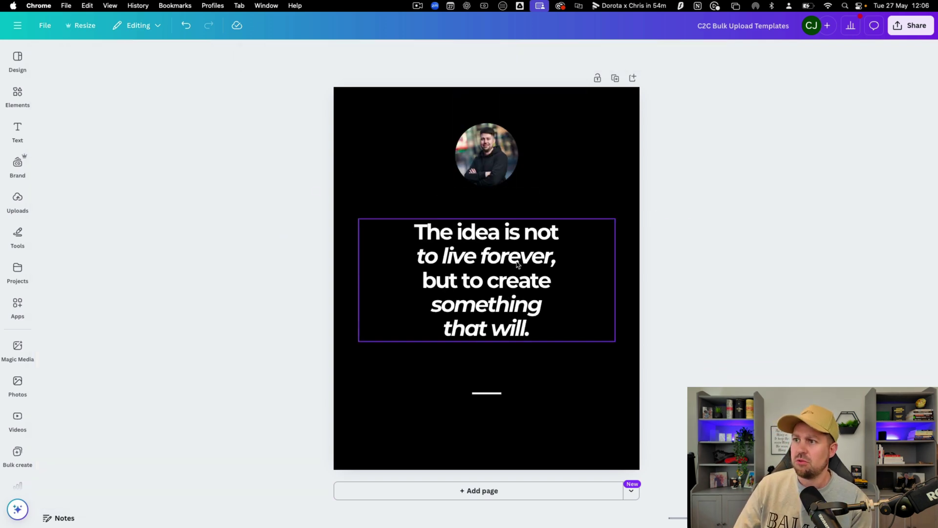
- Move the quote text and profile photo slightly lower on the page
left_click_drag(518, 265, 518, 273)
left_click_drag(498, 151, 498, 156)
left_click(684, 211)
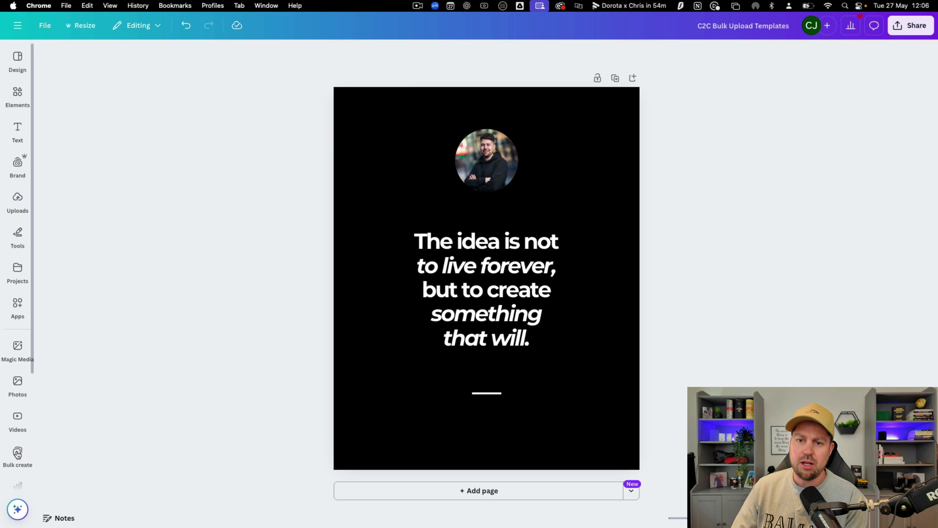
- Upload the cleaned quotes CSV from Downloads as the bulk create data source
left_click(18, 454)
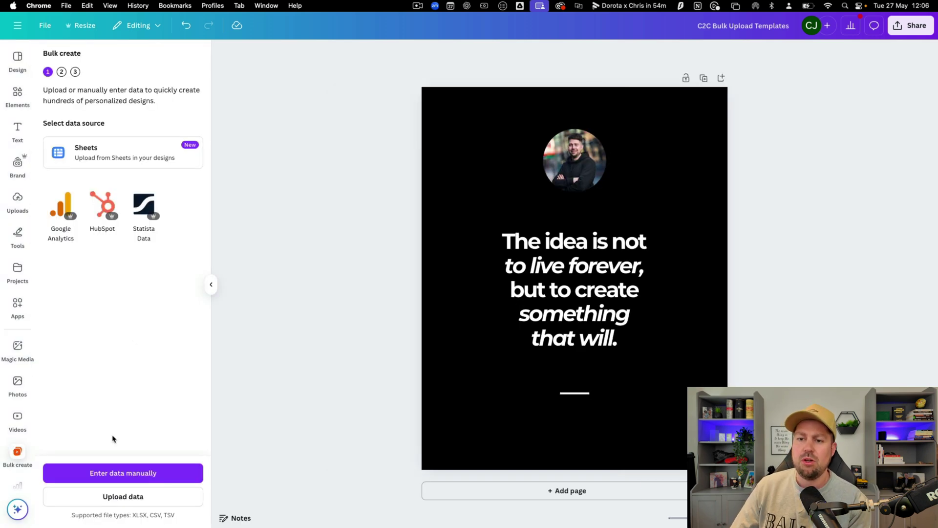
left_click(126, 499)
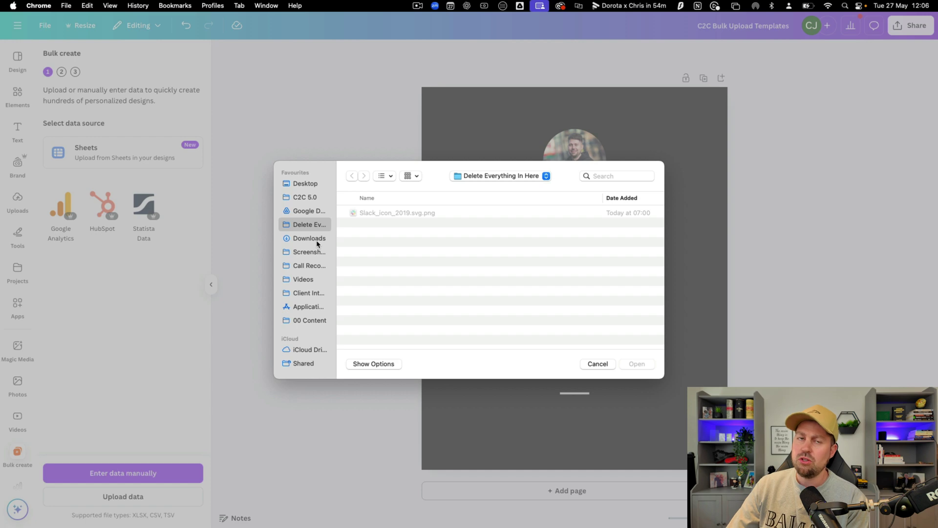
left_click(313, 240)
left_click(380, 214)
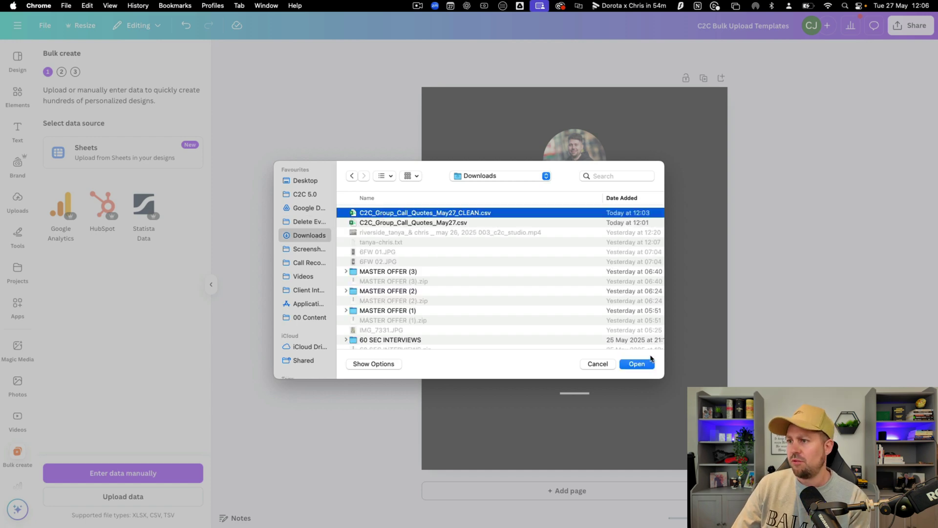
left_click(637, 364)
- Connect the Quote field to the headline text, generate the 53 designs and open them
left_click(521, 281)
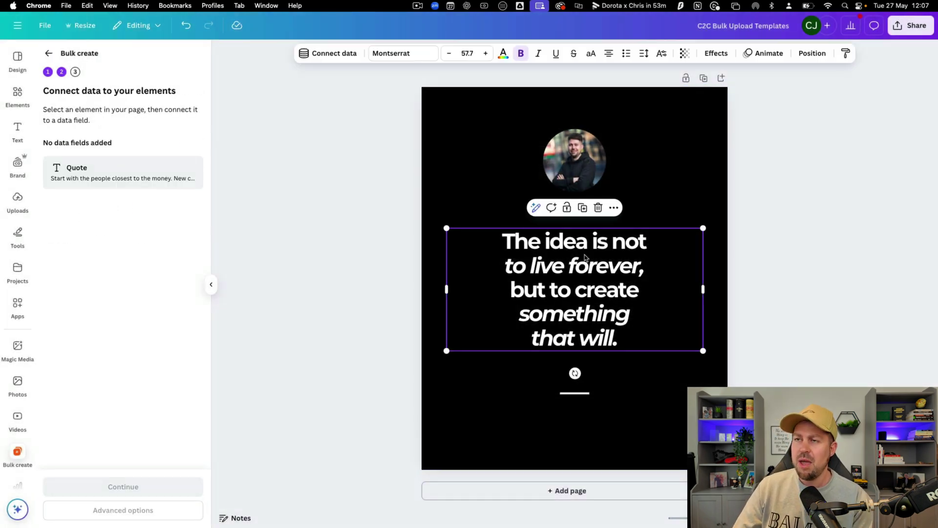
left_click(327, 55)
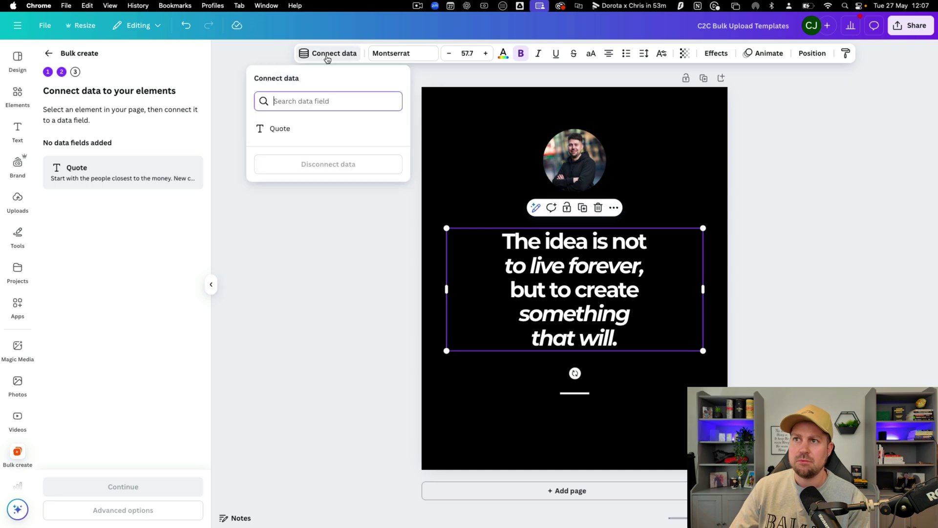
left_click(280, 129)
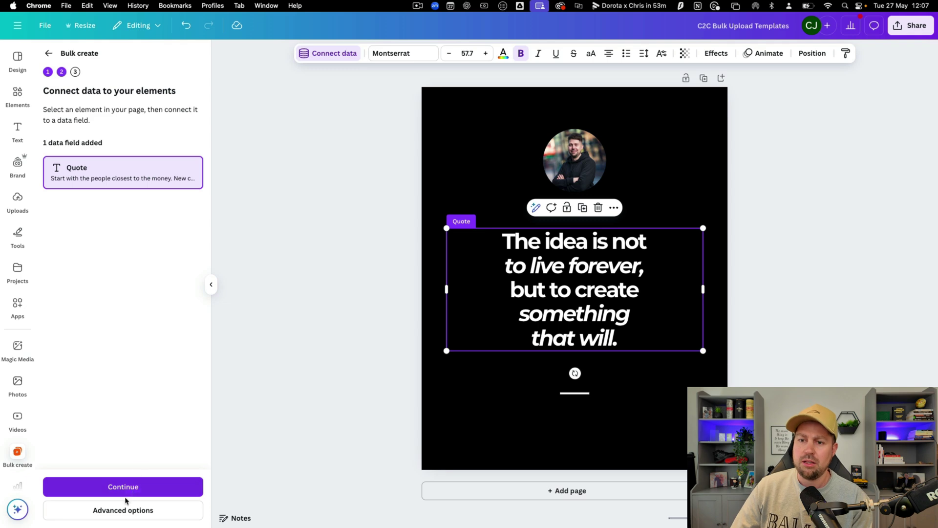
left_click(127, 488)
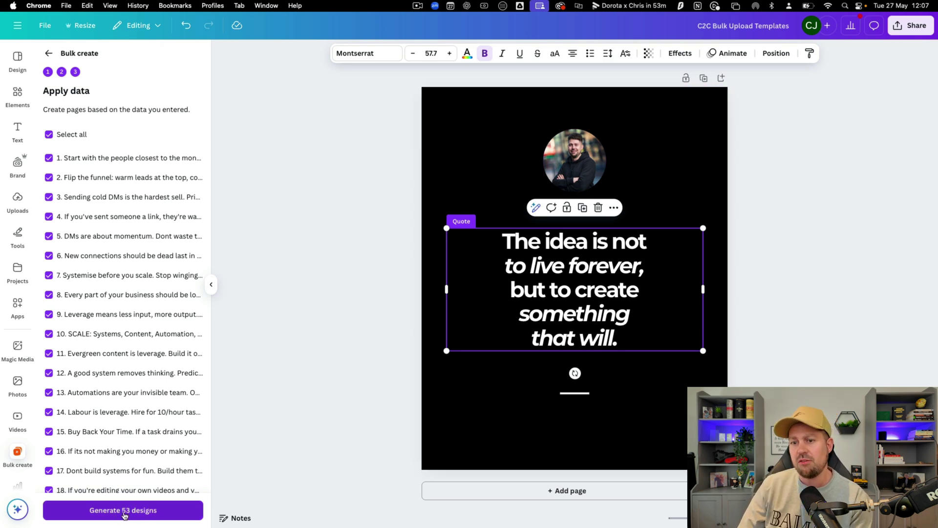
left_click(124, 510)
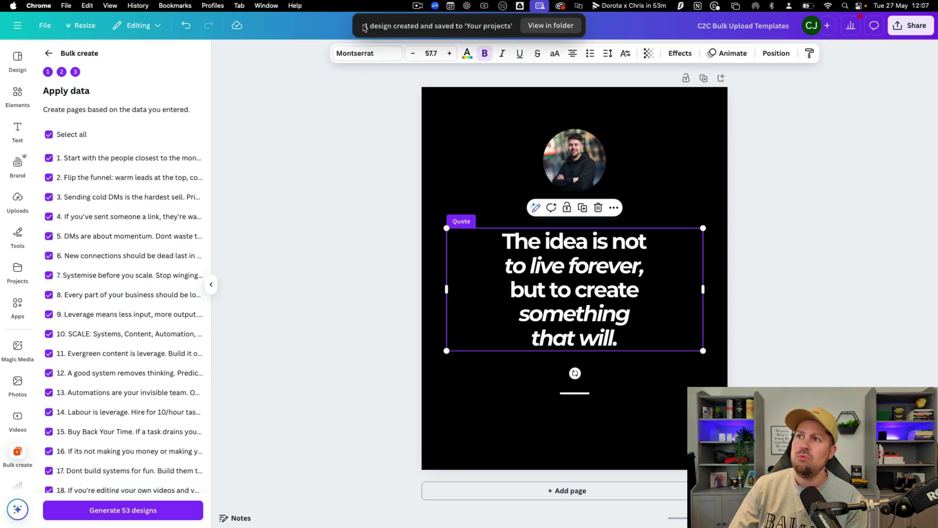
left_click(550, 25)
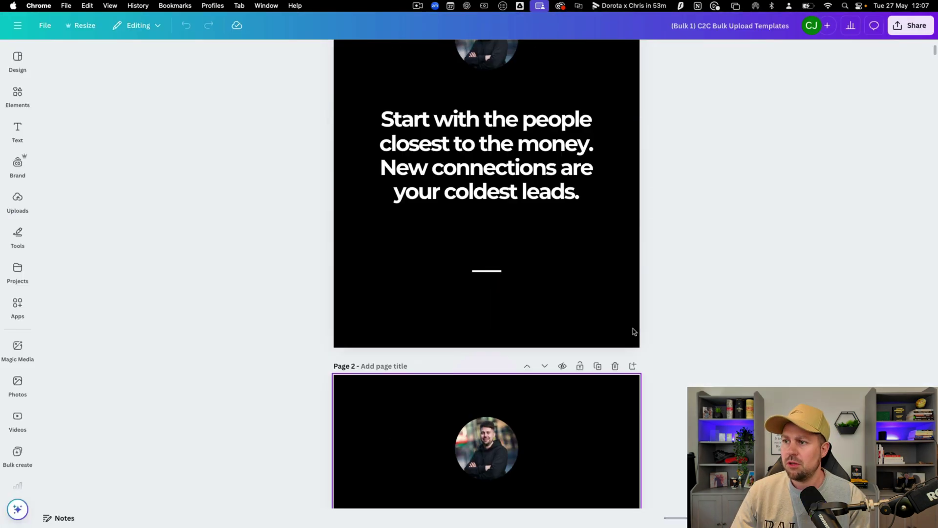
- Break the cold DMs quote before "the" and put "Prioritise smarter." on its own line
scroll(634, 330, "down", 10)
left_click(544, 185)
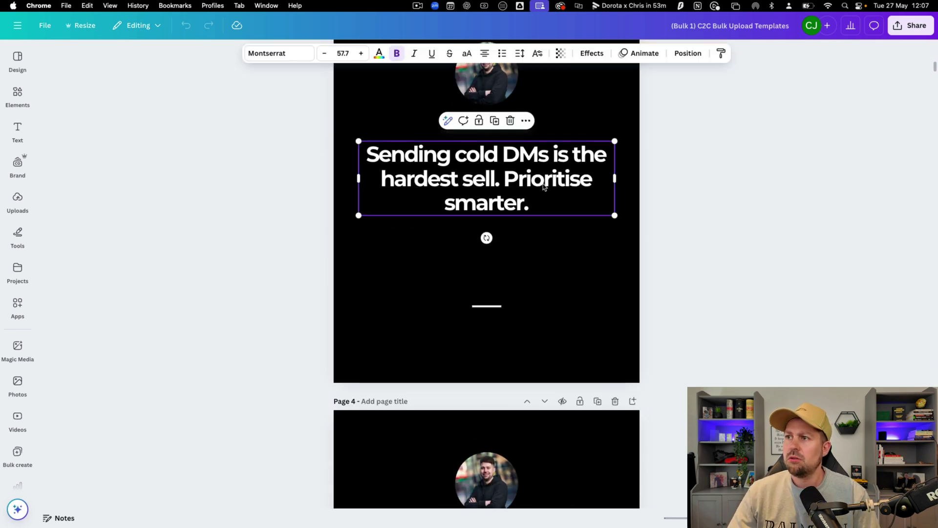
left_click(547, 184)
left_click(574, 154)
key("Return")
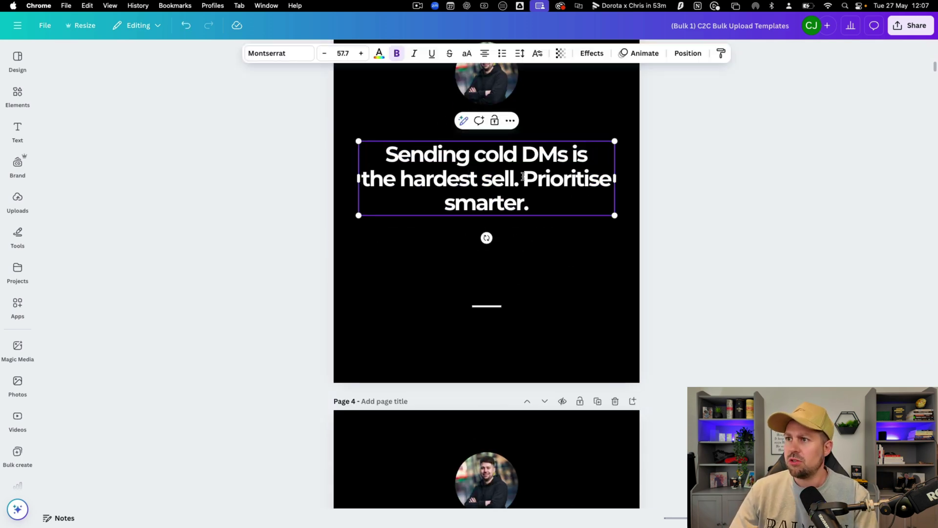
left_click(524, 181)
key("BackSpace")
key("Return")
key("Return")
left_click(690, 246)
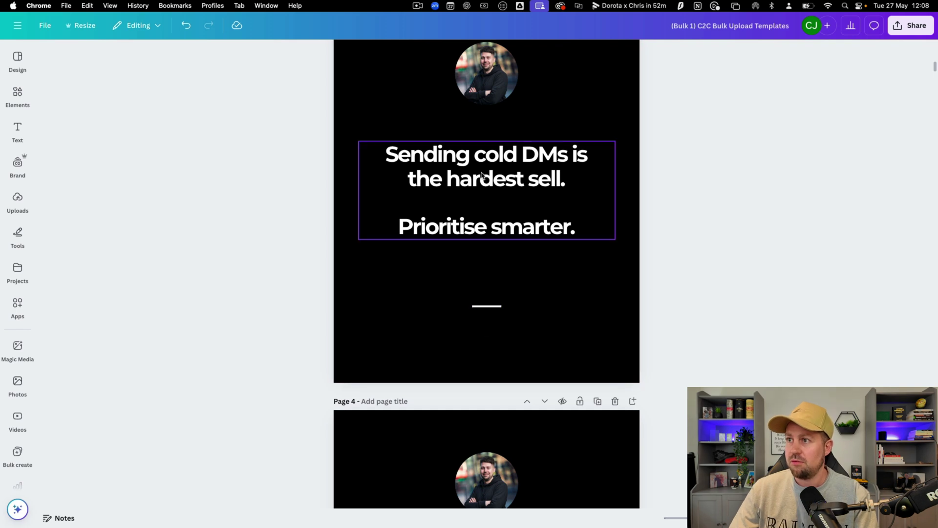
- On page 5, break the momentum quote before "waste" so "chatting to strangers." sits alone
scroll(679, 266, "down", 10)
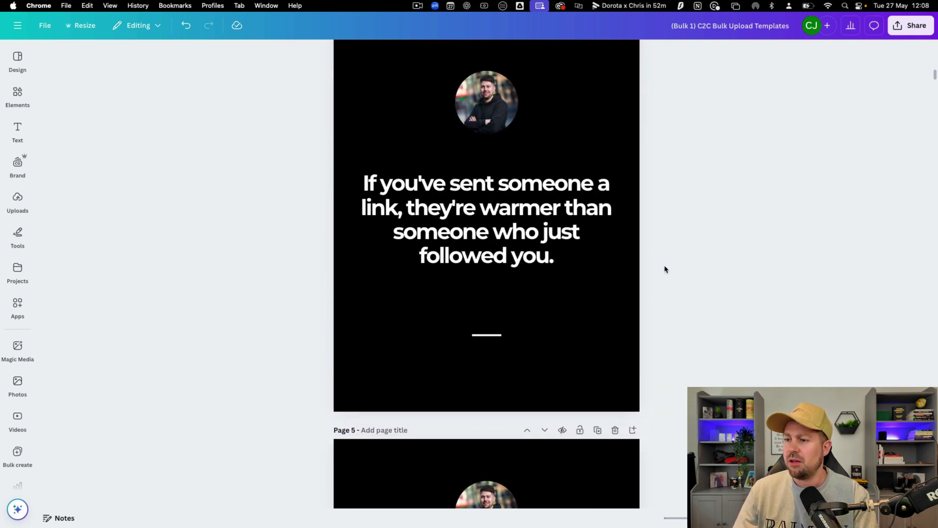
scroll(666, 268, "down", 10)
left_click(497, 198)
left_click(496, 198)
left_click(498, 211)
key("Return")
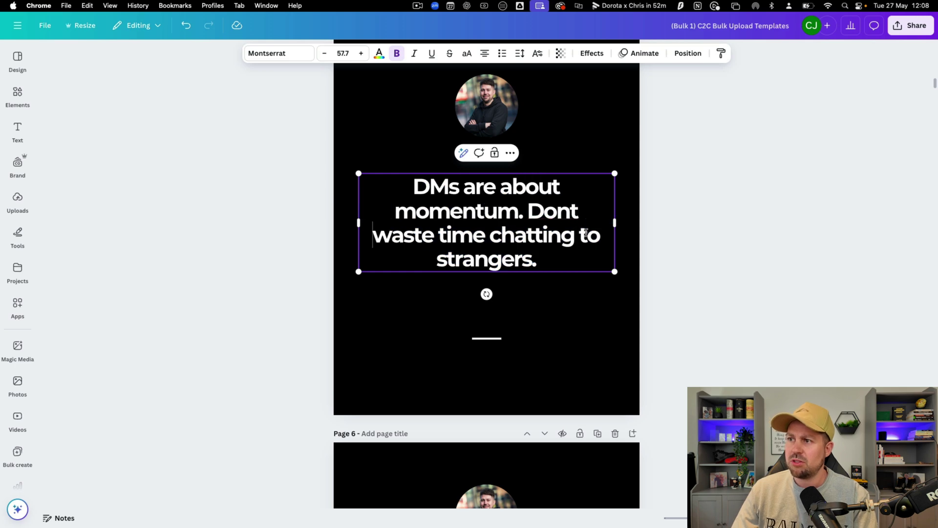
key("Return")
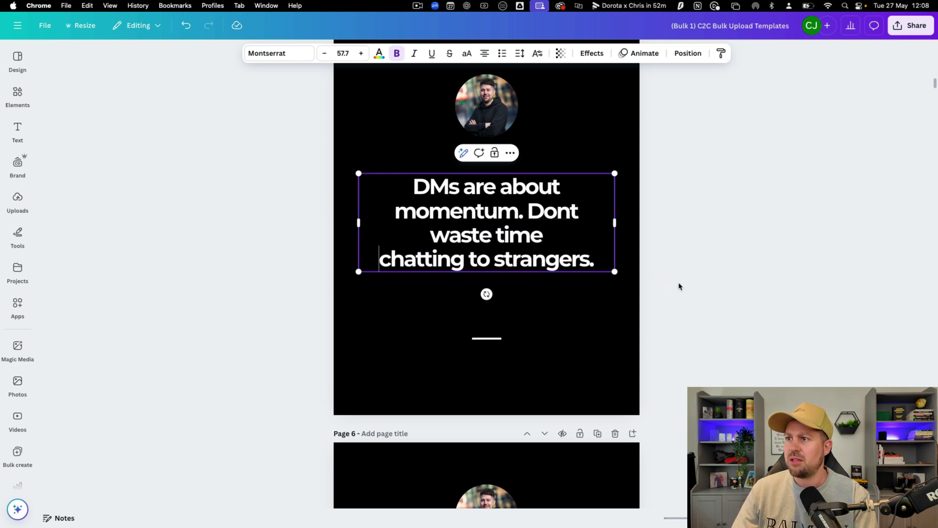
left_click(702, 290)
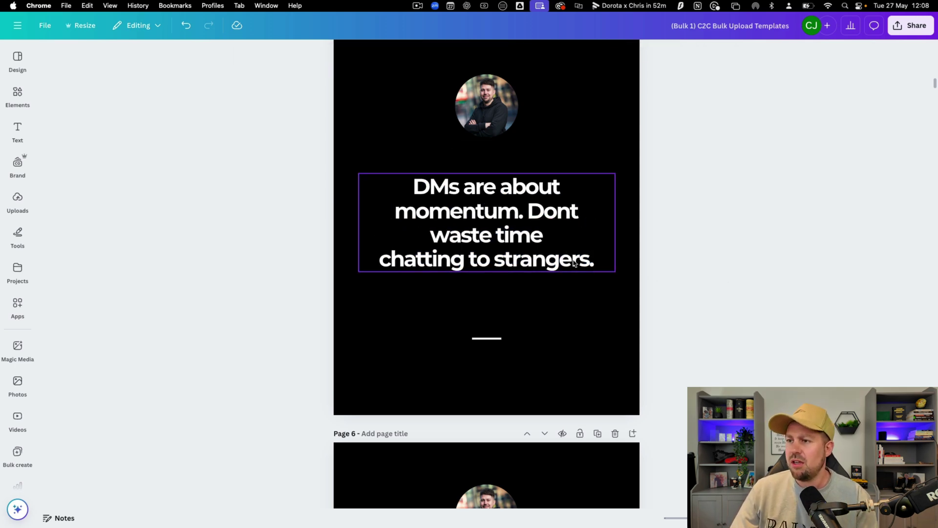
- On page 9, start a new line after "means" in the Leverage quote
scroll(572, 230, "up", 1)
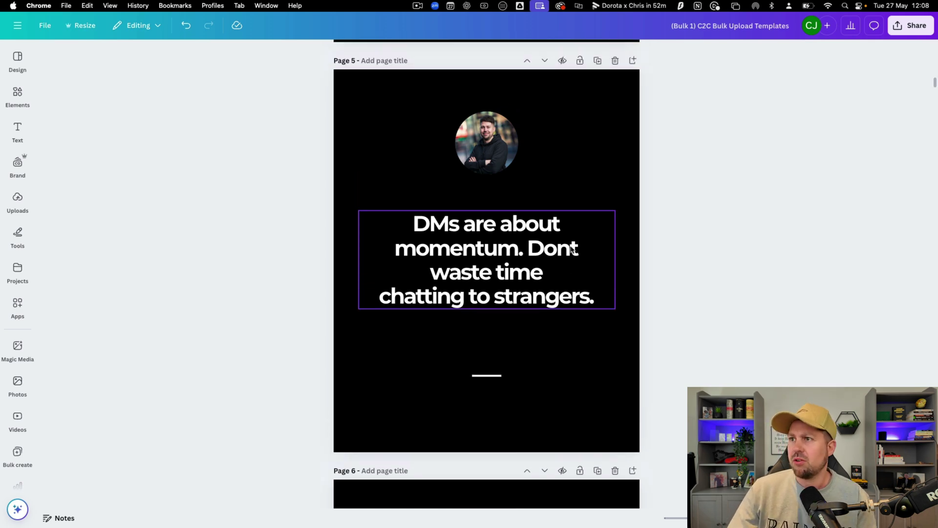
scroll(575, 369, "down", 6)
scroll(576, 369, "down", 1)
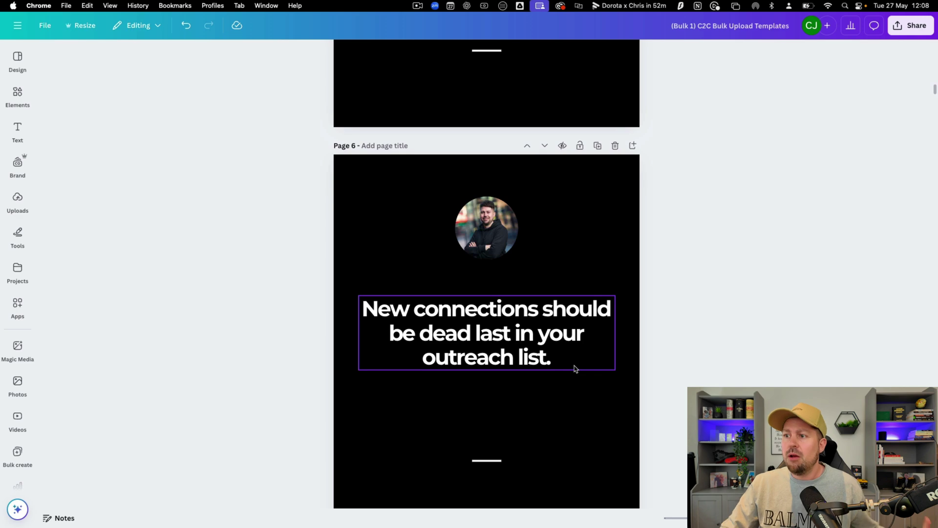
scroll(687, 362, "down", 20)
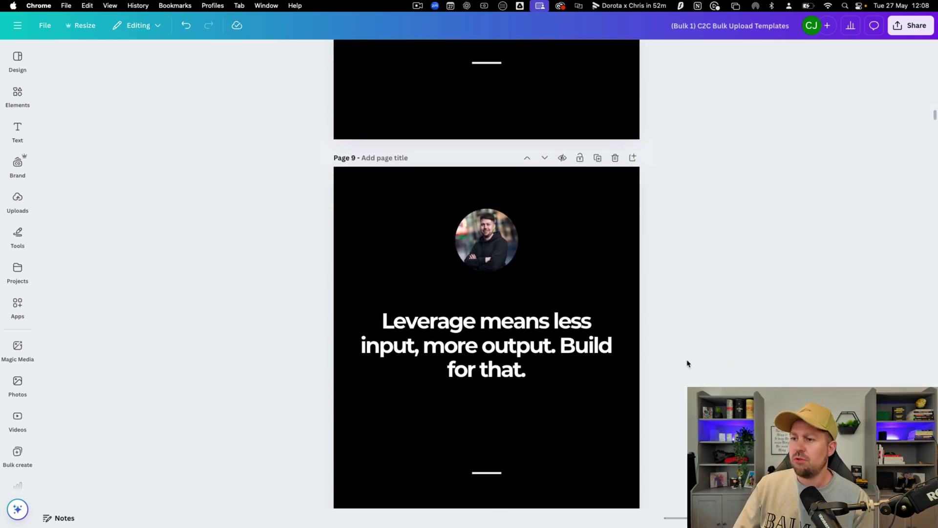
double_click(549, 262)
left_click(551, 264)
key("BackSpace")
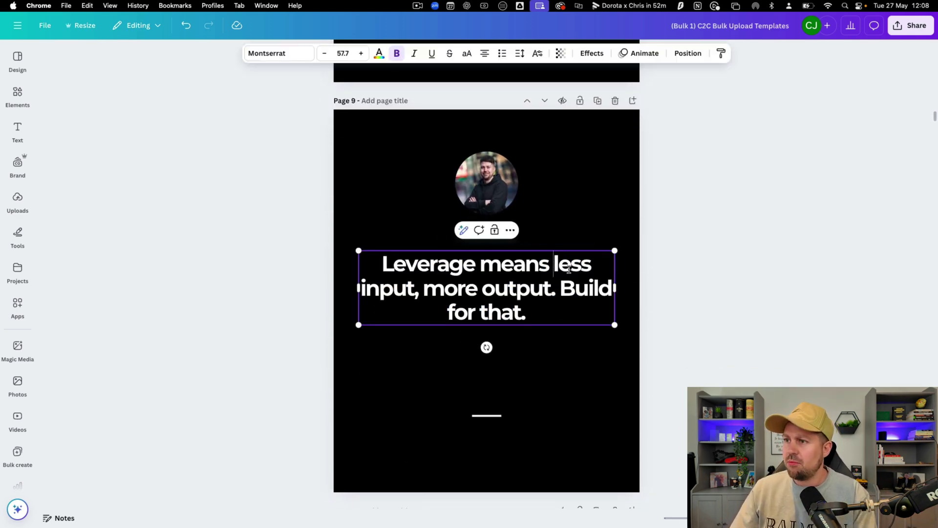
key("Return")
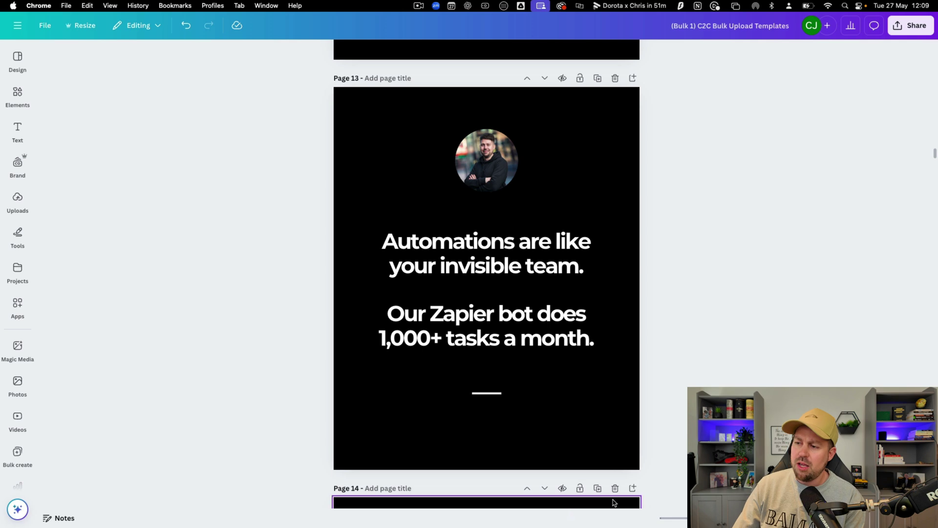
- Download pages 1–51 as PNG images at size 3.125 (3,375 × 4,219 px)
left_click(911, 25)
left_click(771, 238)
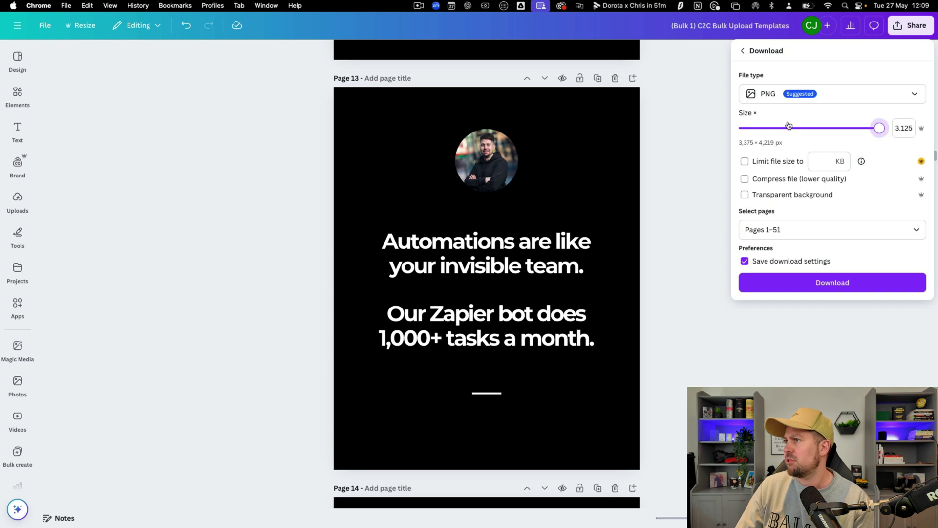
left_click(824, 288)
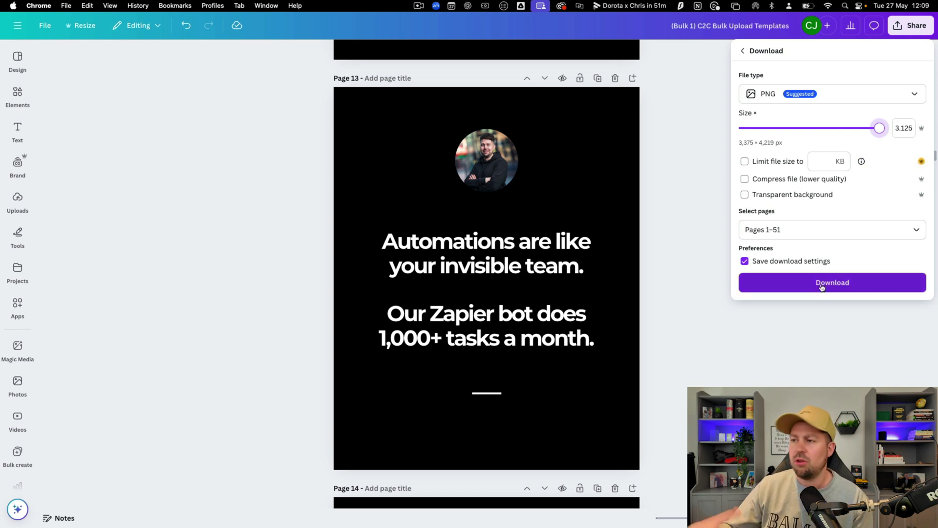